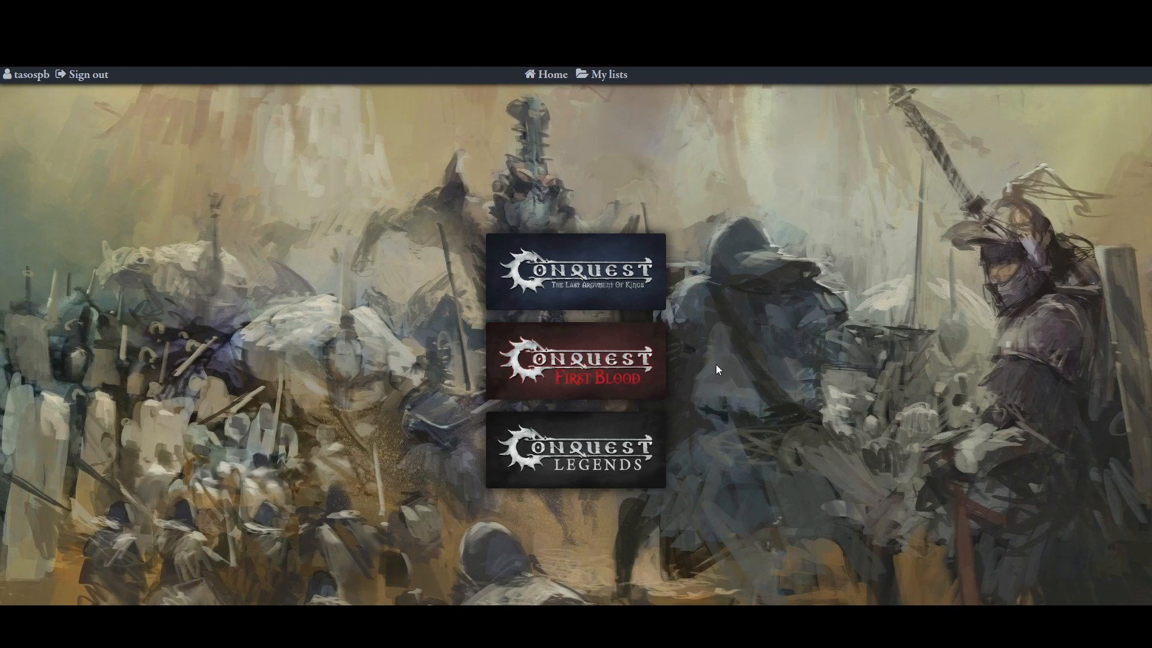
Step: Create a 1500-point Conquest: The Last Argument of Kings army list named "Leo's Army" for The Dweghom faction
{"action": "left_click", "coordinate": [568, 300]}
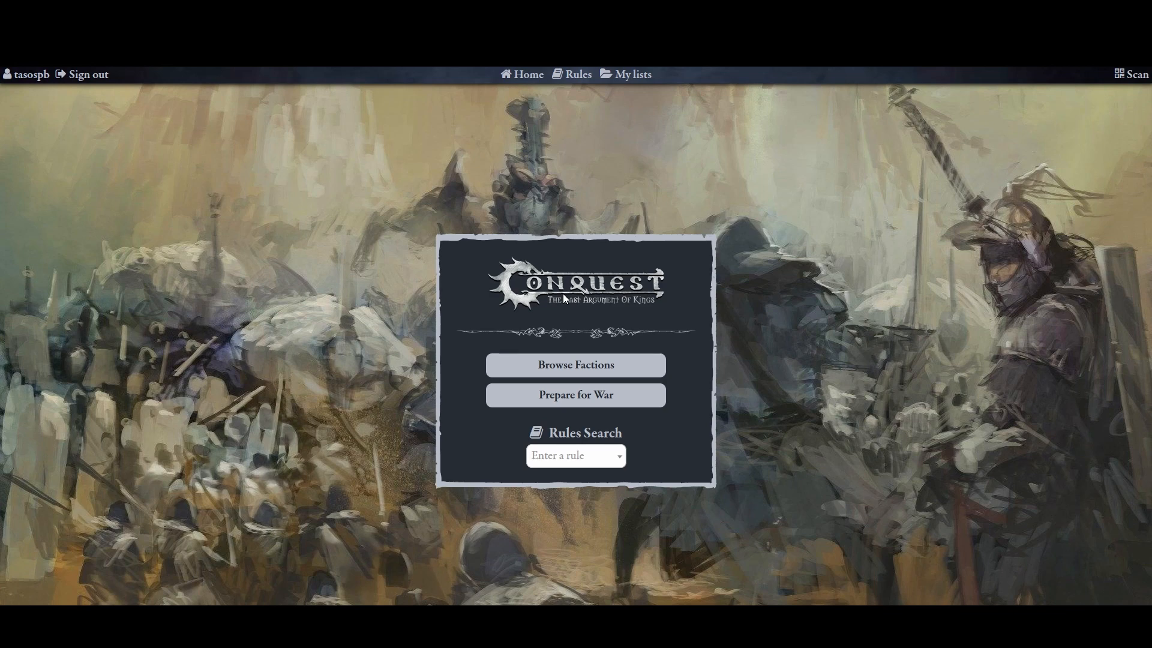
{"action": "left_click", "coordinate": [583, 362]}
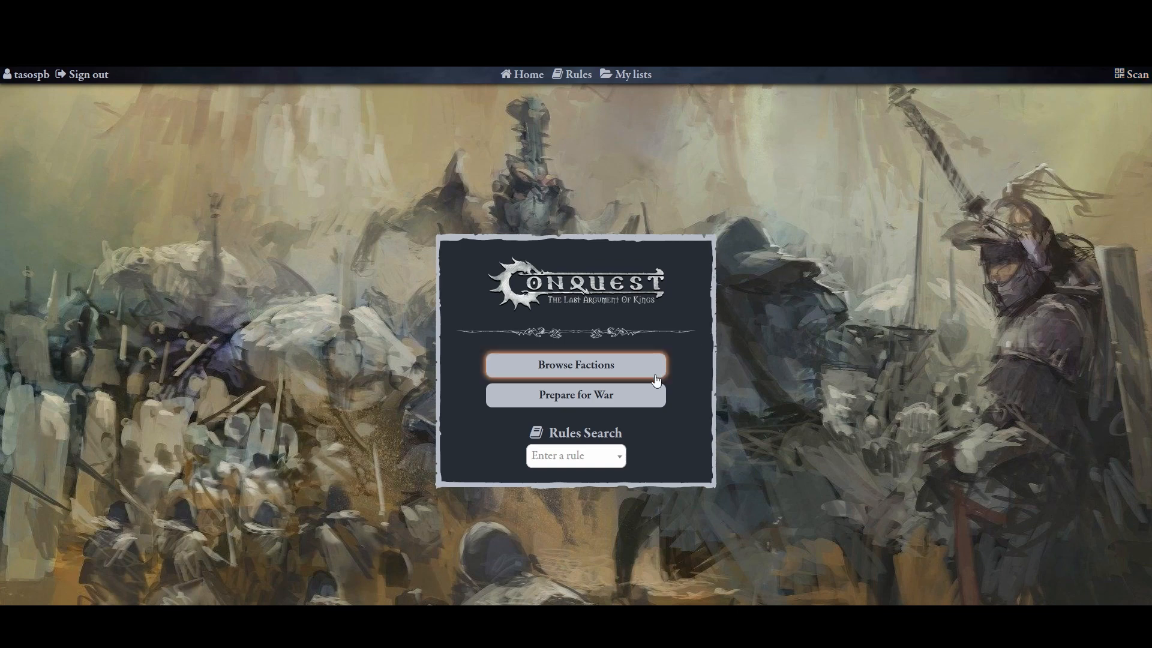
{"action": "left_click", "coordinate": [633, 400]}
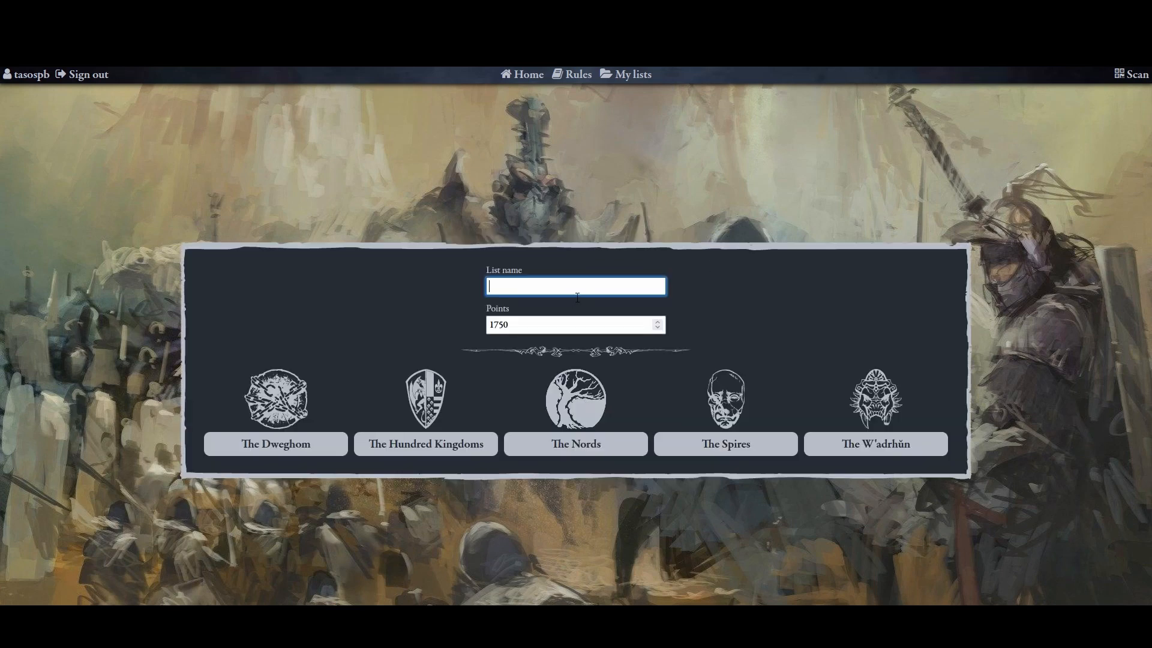
{"action": "type", "text": "Leo's Army"}
{"action": "left_click_drag", "start_coordinate": [522, 326], "coordinate": [500, 330]}
{"action": "type", "text": "500"}
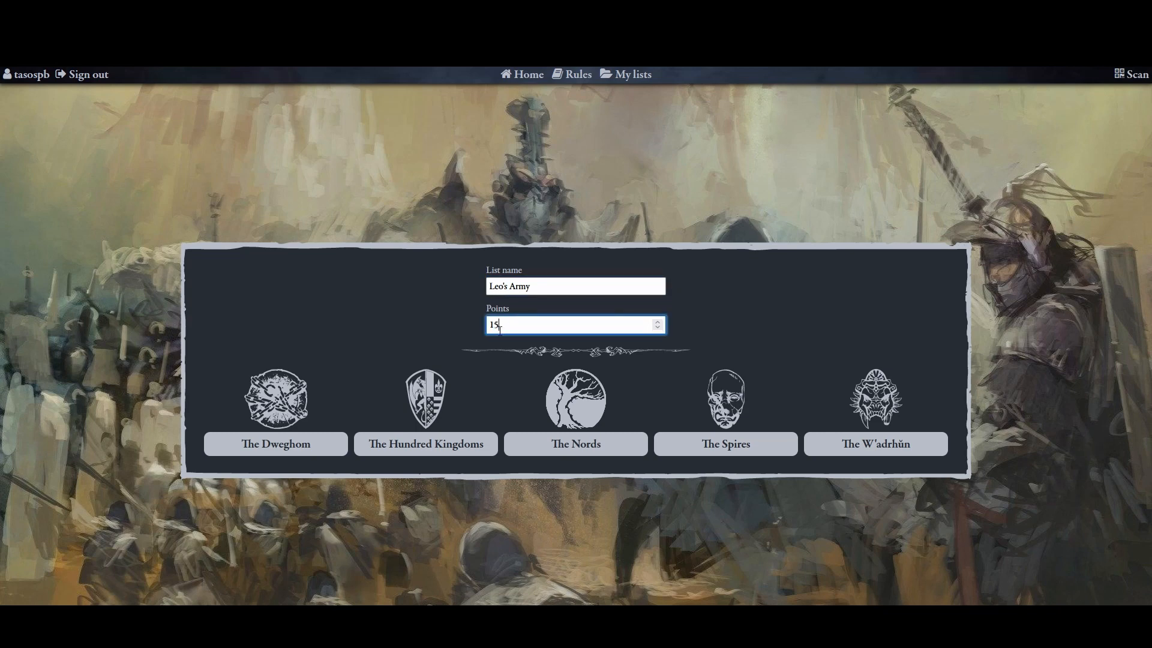
{"action": "left_click", "coordinate": [441, 328]}
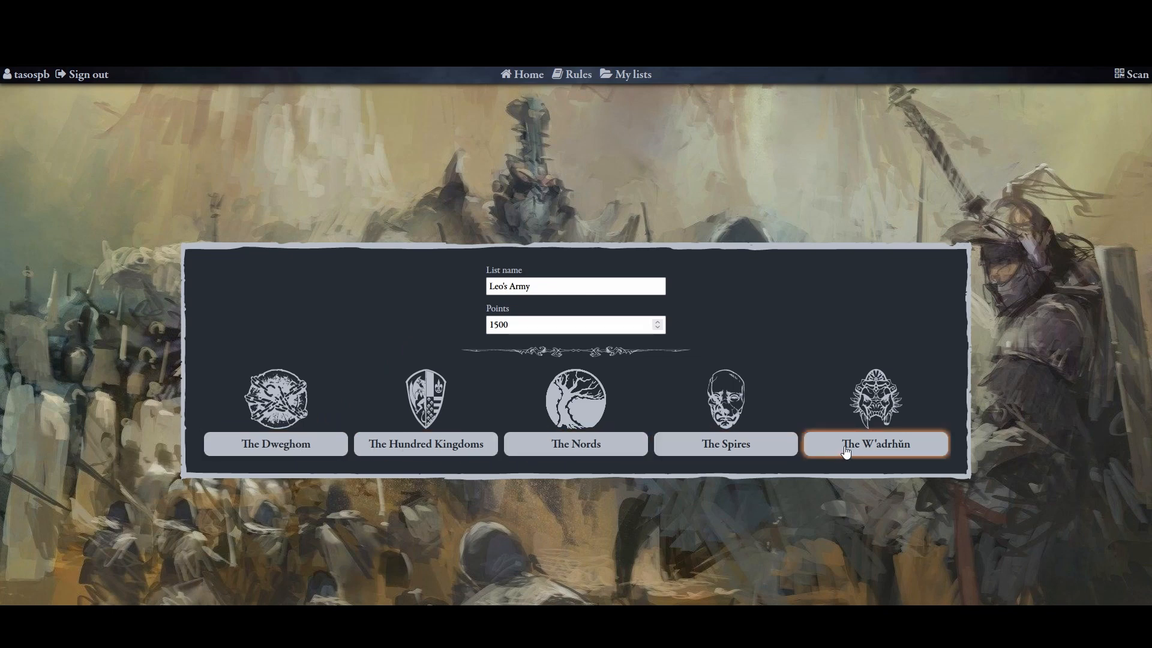
{"action": "left_click", "coordinate": [318, 451]}
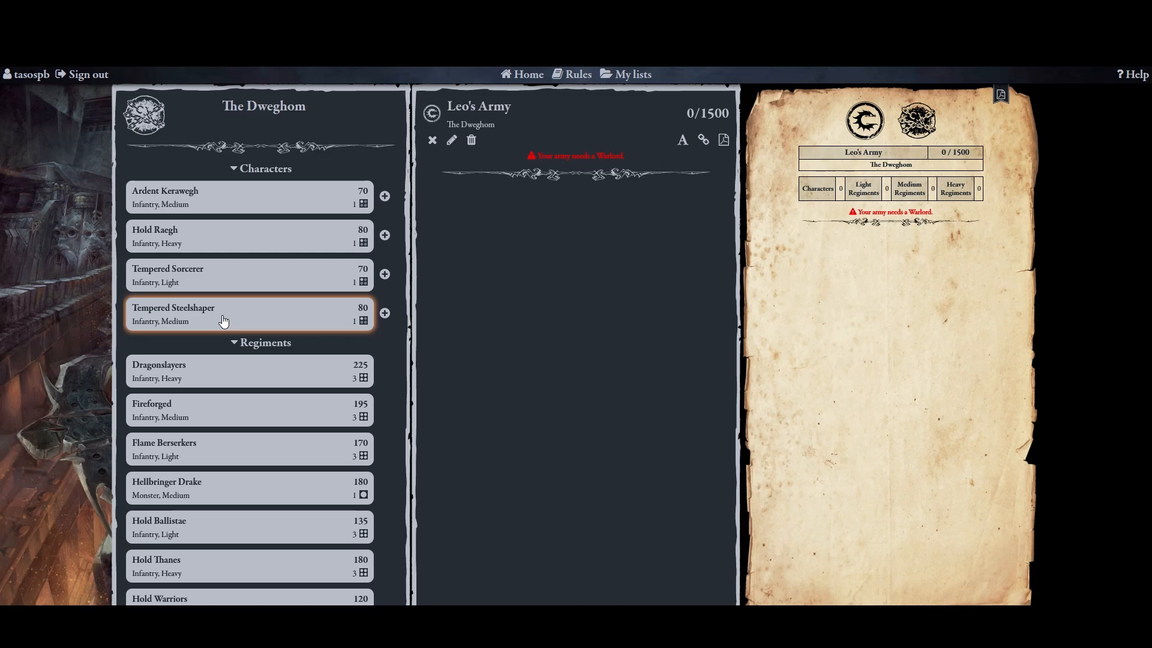
Step: Add a Hold Raegh character to the army, then view its profile and the Heart of the Mountain relic's description in its options
{"action": "left_click", "coordinate": [385, 236]}
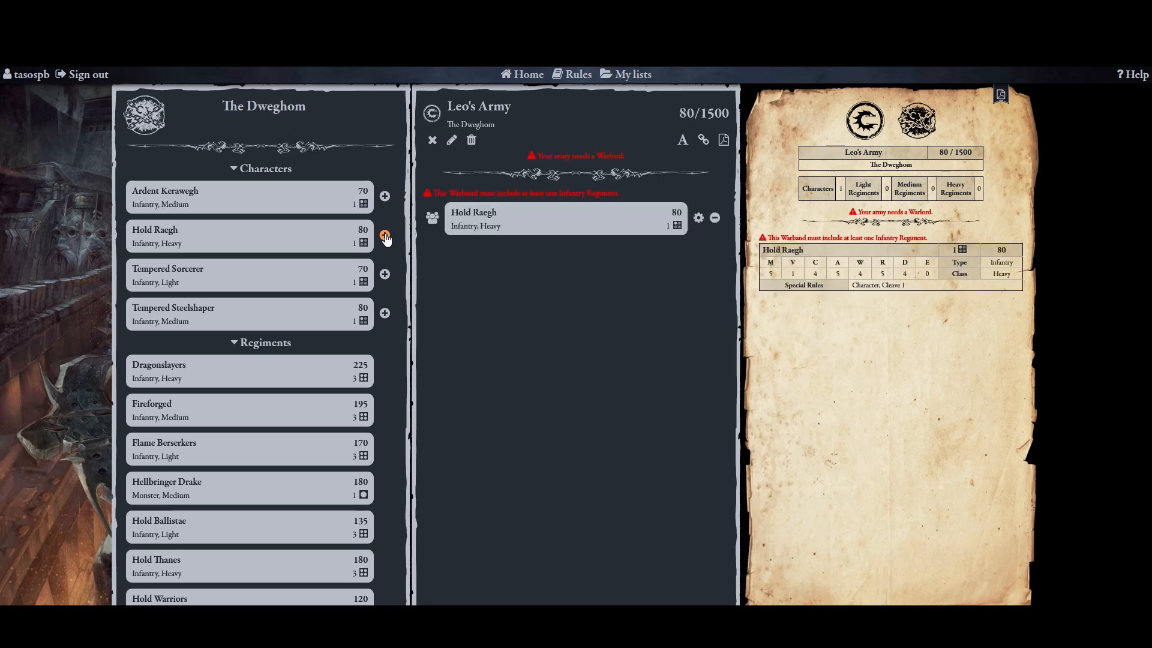
{"action": "left_click", "coordinate": [550, 225]}
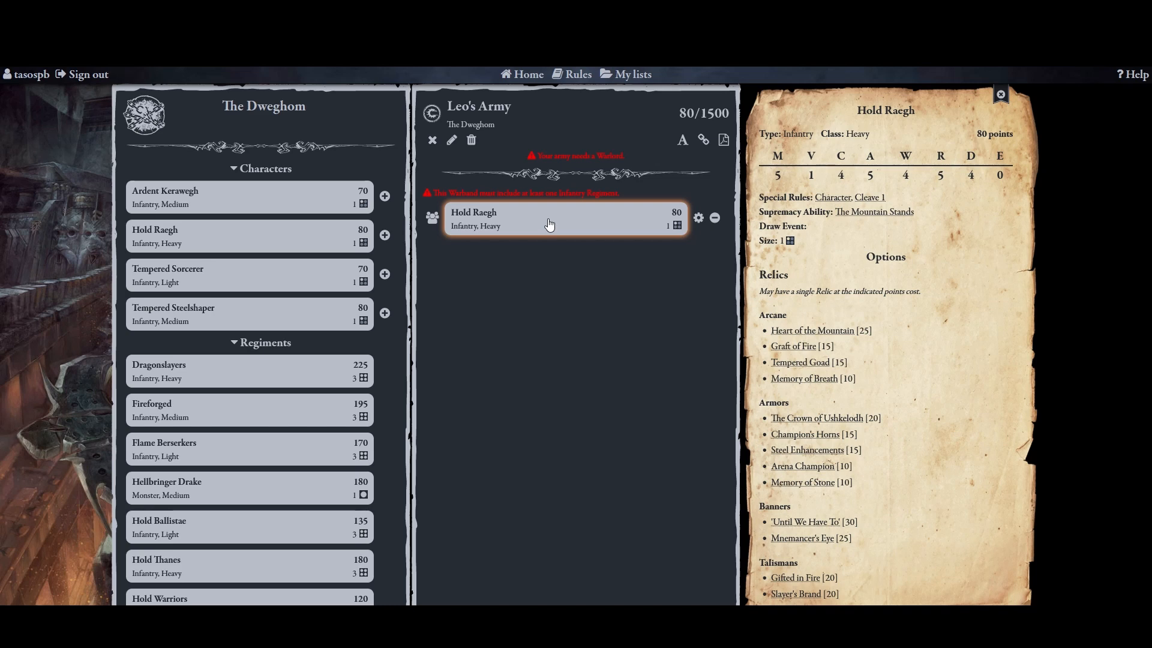
{"action": "left_click", "coordinate": [699, 218]}
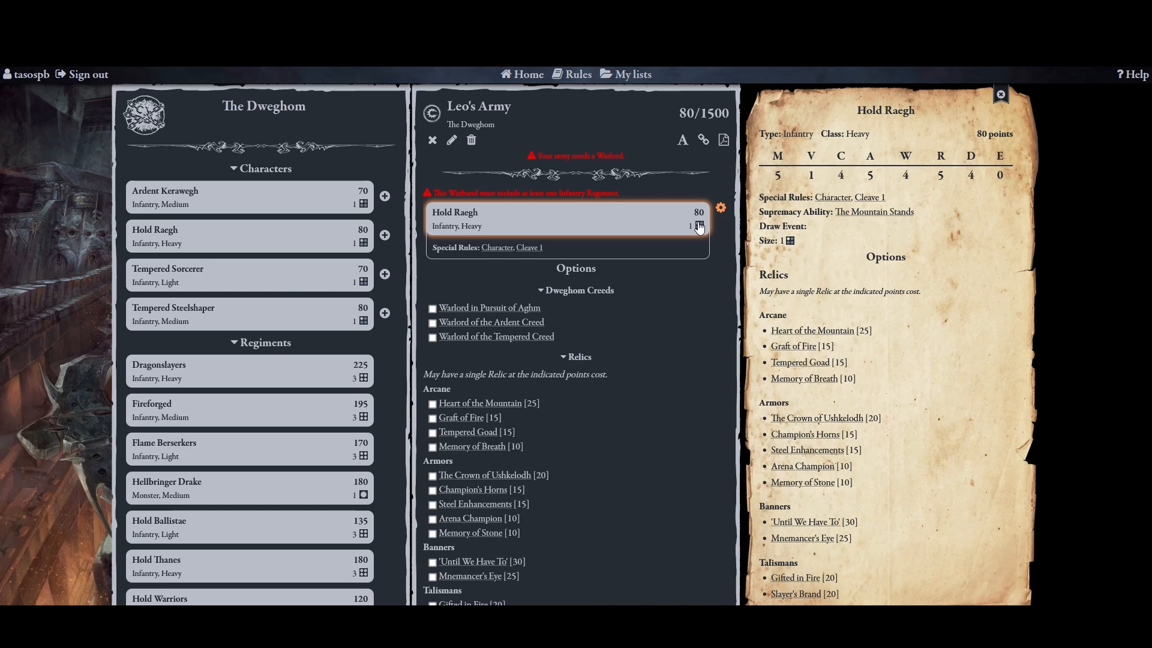
{"action": "left_click", "coordinate": [502, 405]}
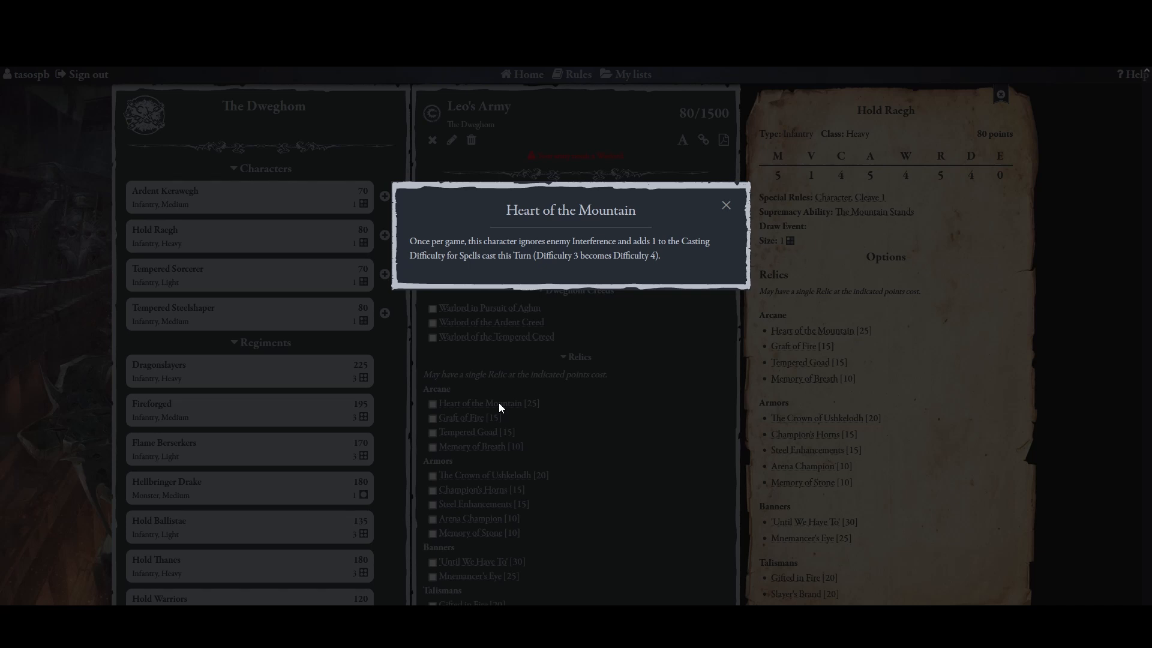
{"action": "left_click", "coordinate": [728, 208]}
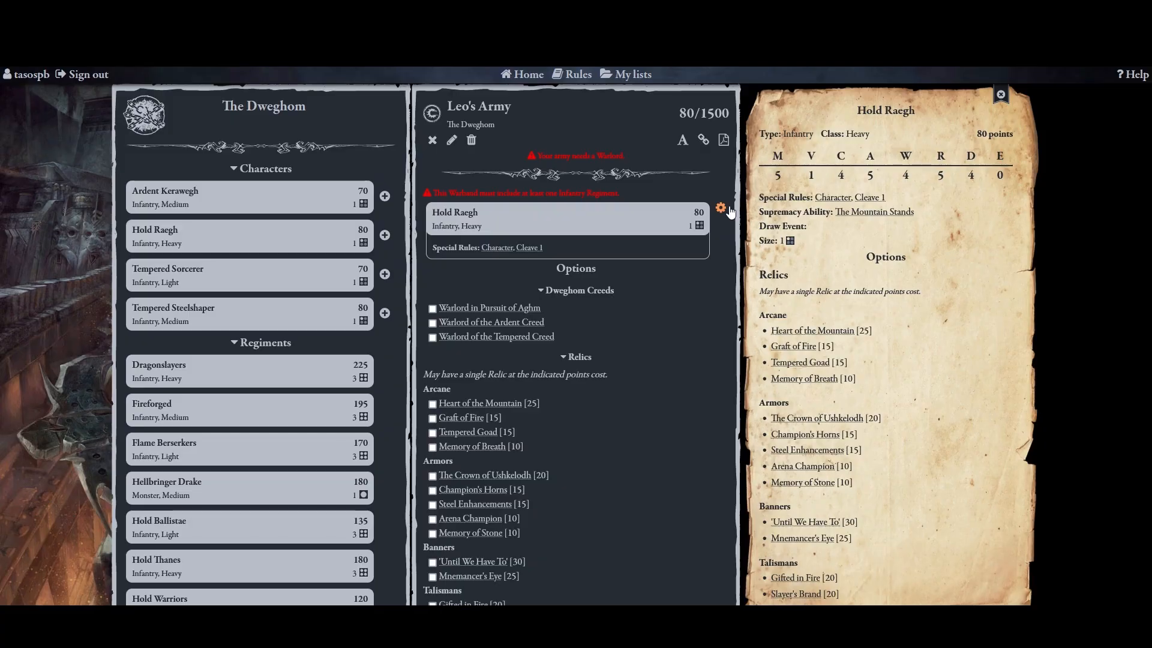
Step: Try giving the Hold Raegh the Heart of the Mountain relic
{"action": "left_click", "coordinate": [432, 405]}
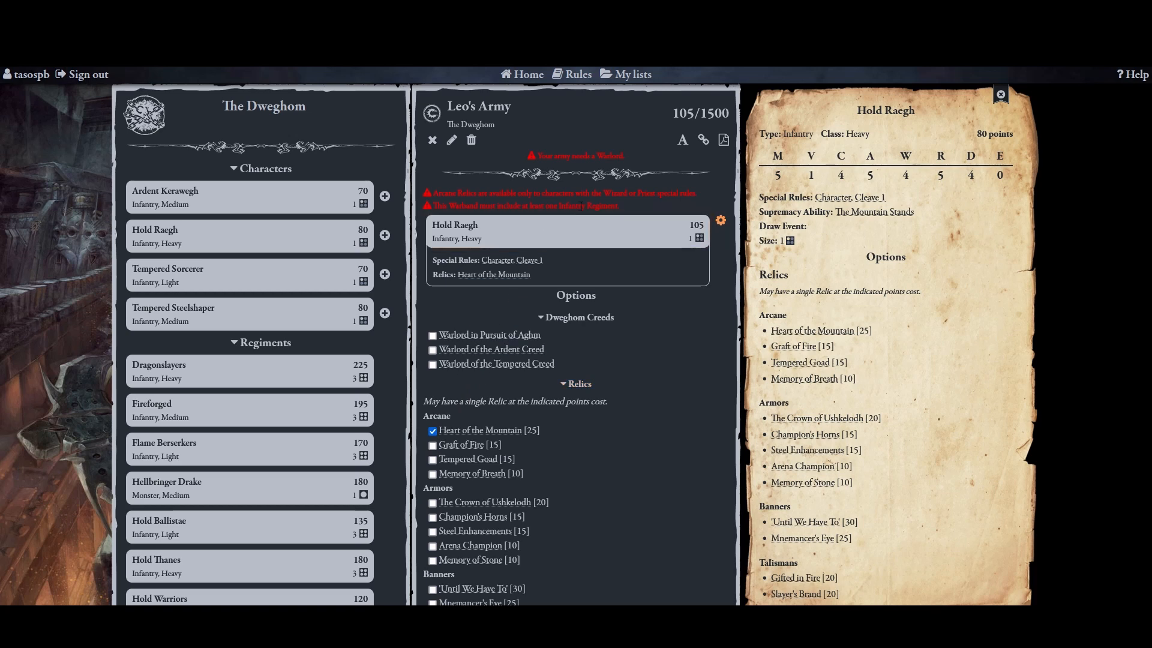
{"action": "left_click_drag", "start_coordinate": [696, 194], "coordinate": [430, 200]}
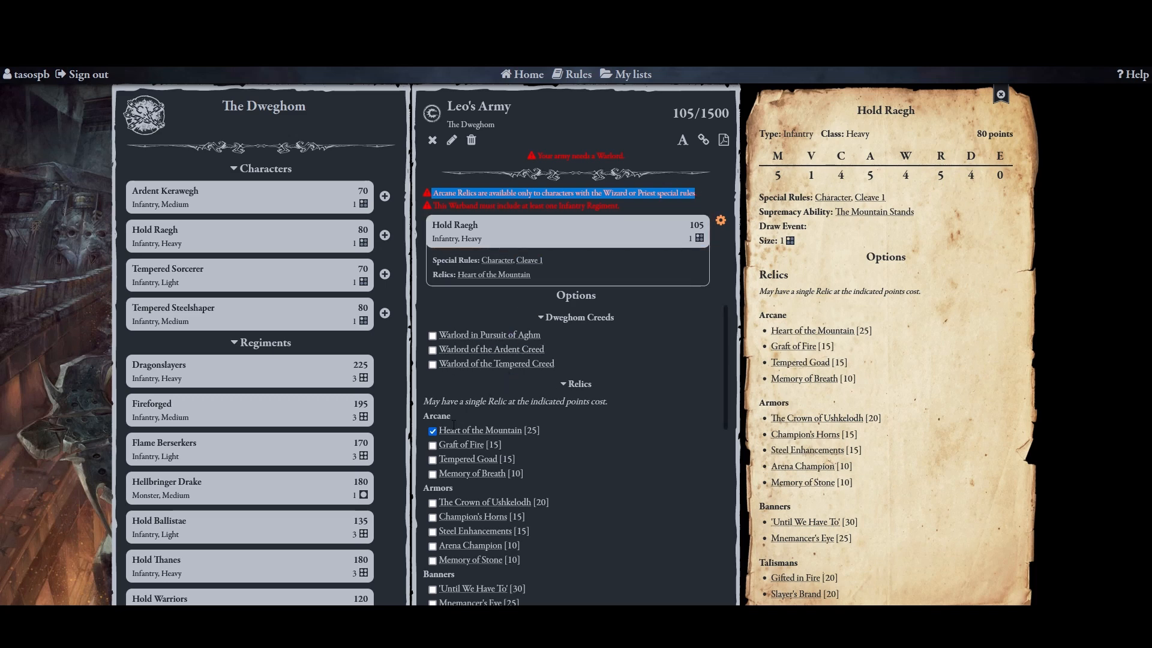
{"action": "left_click", "coordinate": [433, 430]}
{"action": "left_click", "coordinate": [433, 430]}
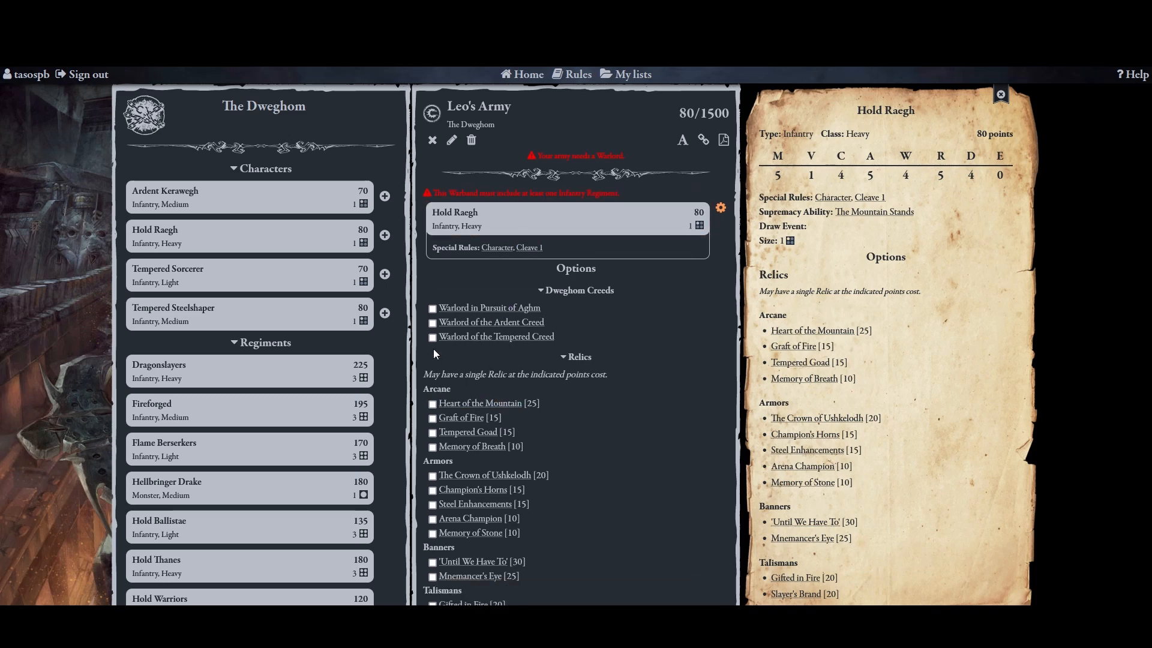
Step: Make the Hold Raegh the Warlord in Pursuit of Aghm and give it The Crown of Ushkelodh relic
{"action": "left_click", "coordinate": [432, 309]}
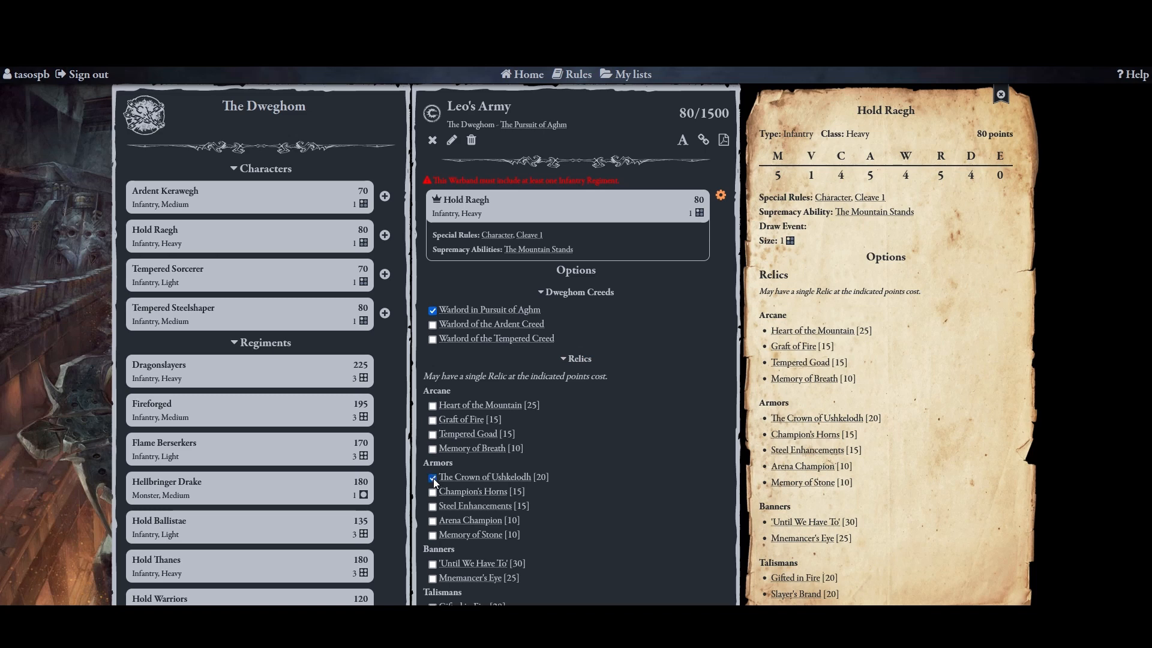
{"action": "left_click", "coordinate": [722, 195]}
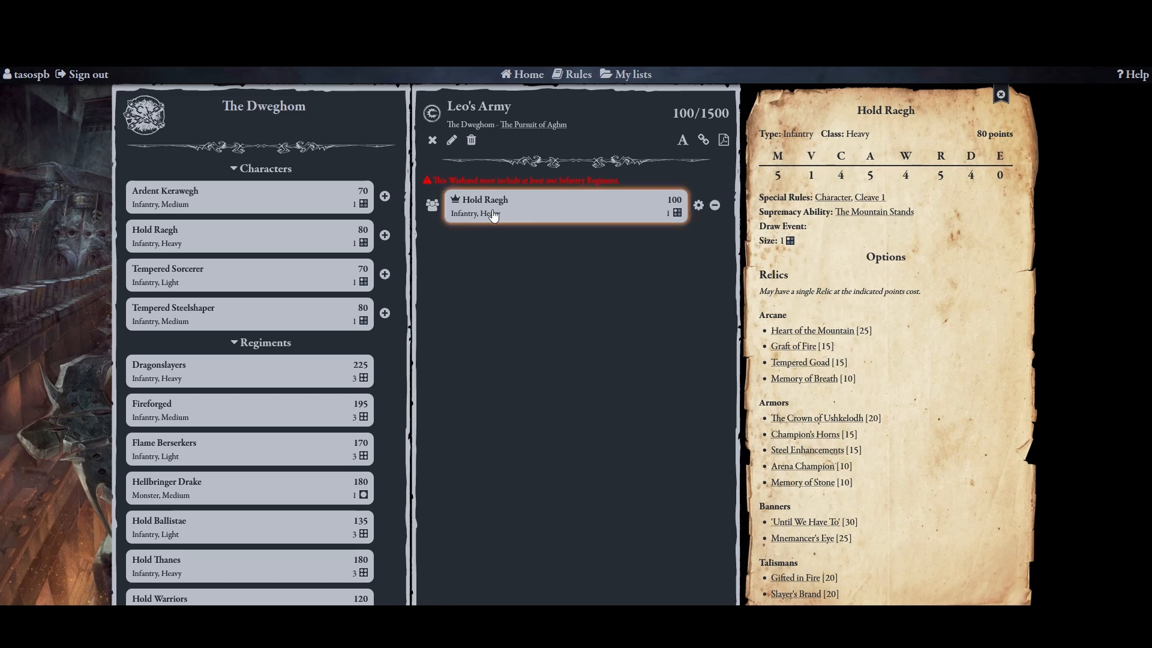
Step: Add Hold Ballistae, Hold Warriors and Dragonslayers regiments to the Hold Raegh's warband
{"action": "left_click", "coordinate": [433, 206]}
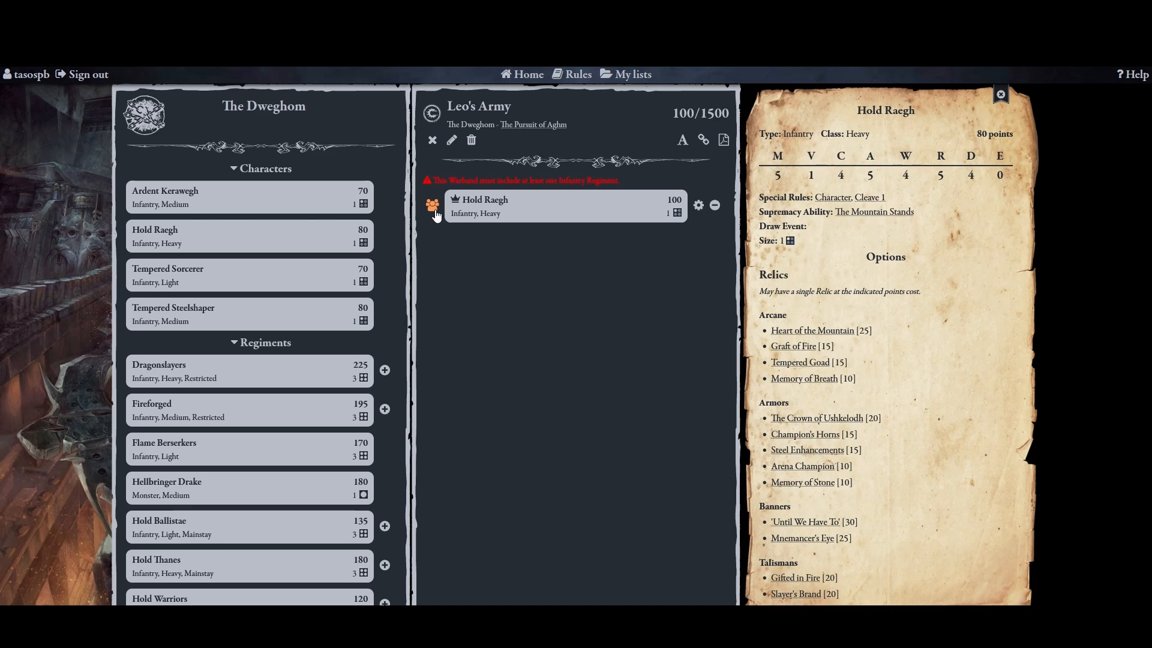
{"action": "scroll", "coordinate": [387, 240], "scroll_direction": "down", "scroll_amount": 3}
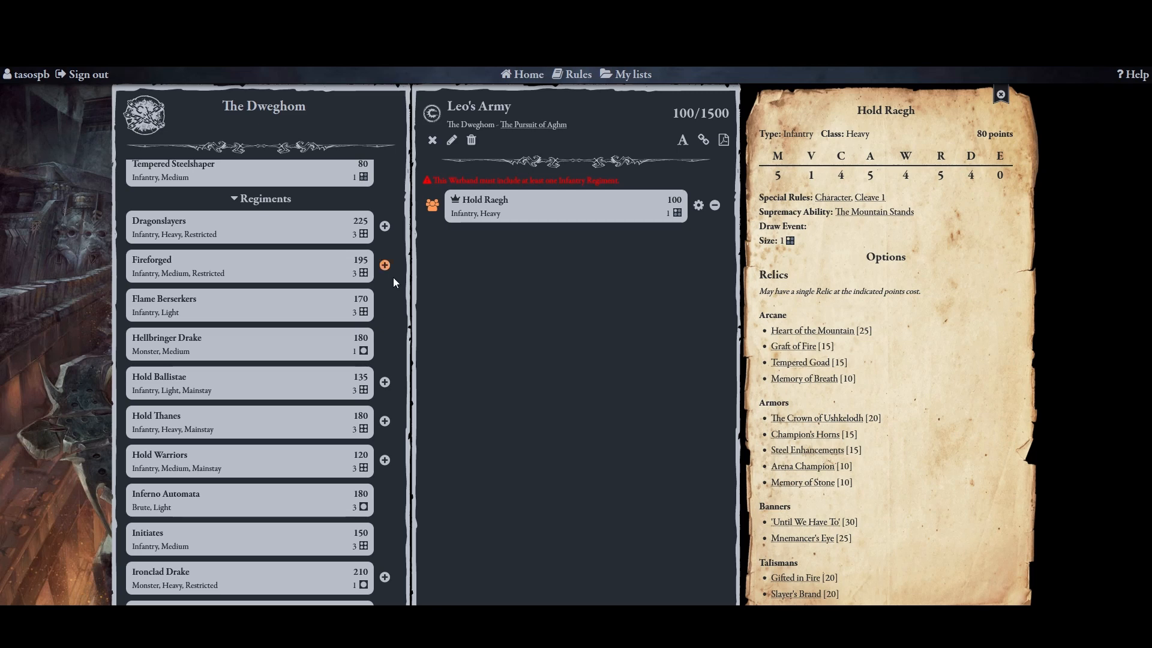
{"action": "left_click", "coordinate": [385, 382]}
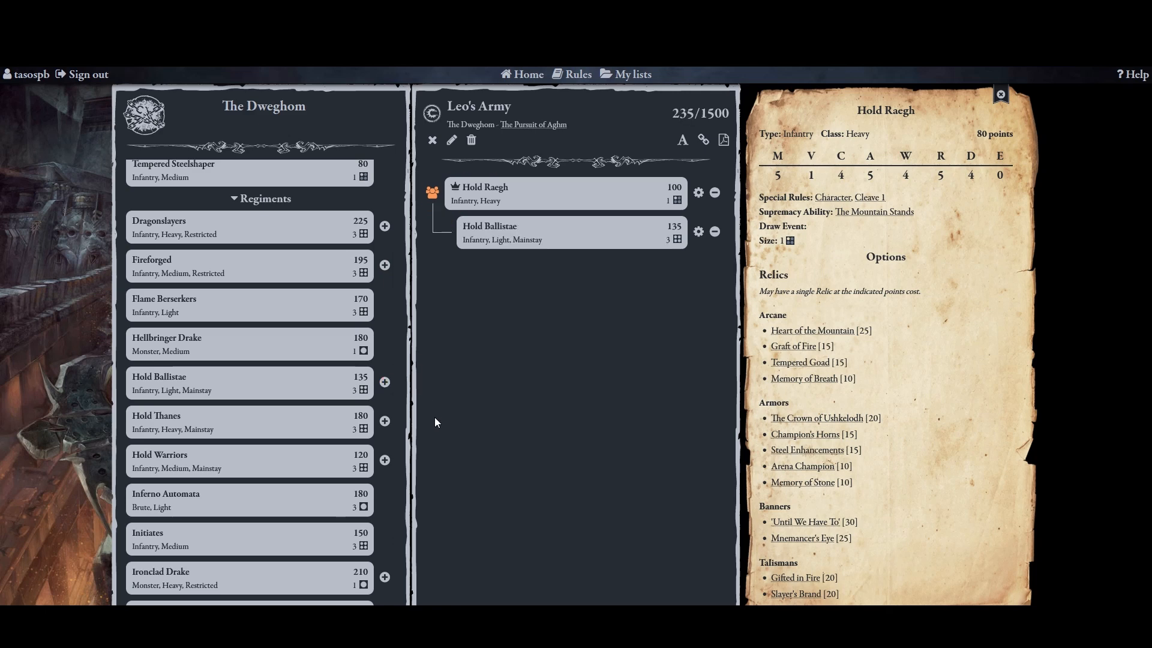
{"action": "left_click", "coordinate": [385, 460]}
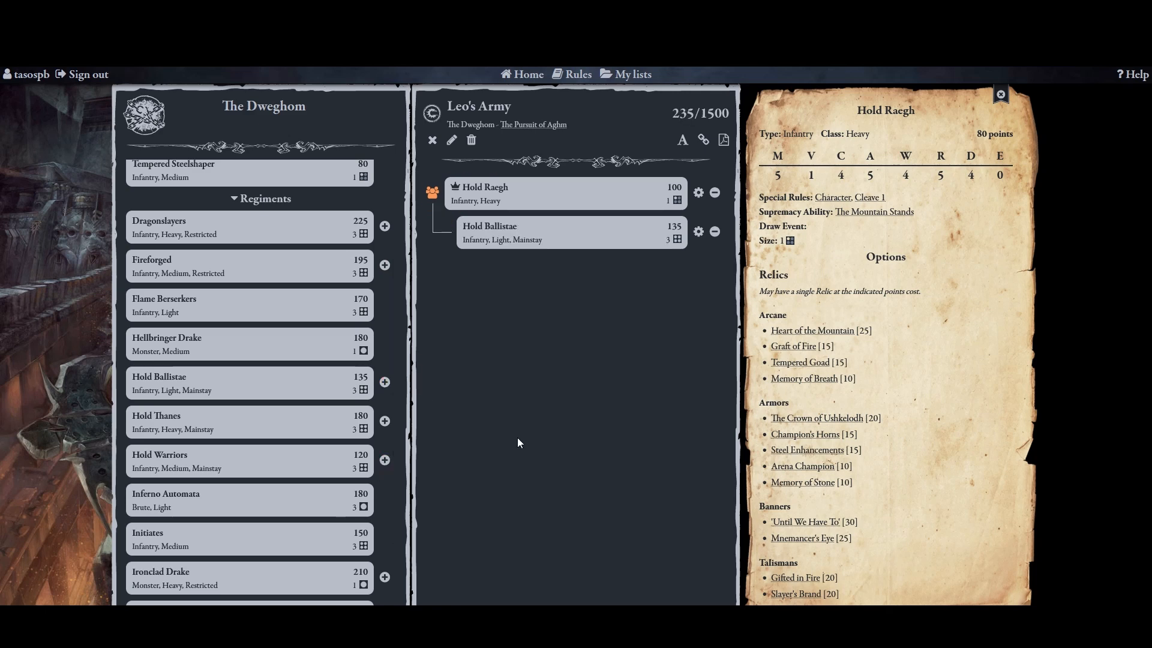
{"action": "left_click", "coordinate": [385, 227]}
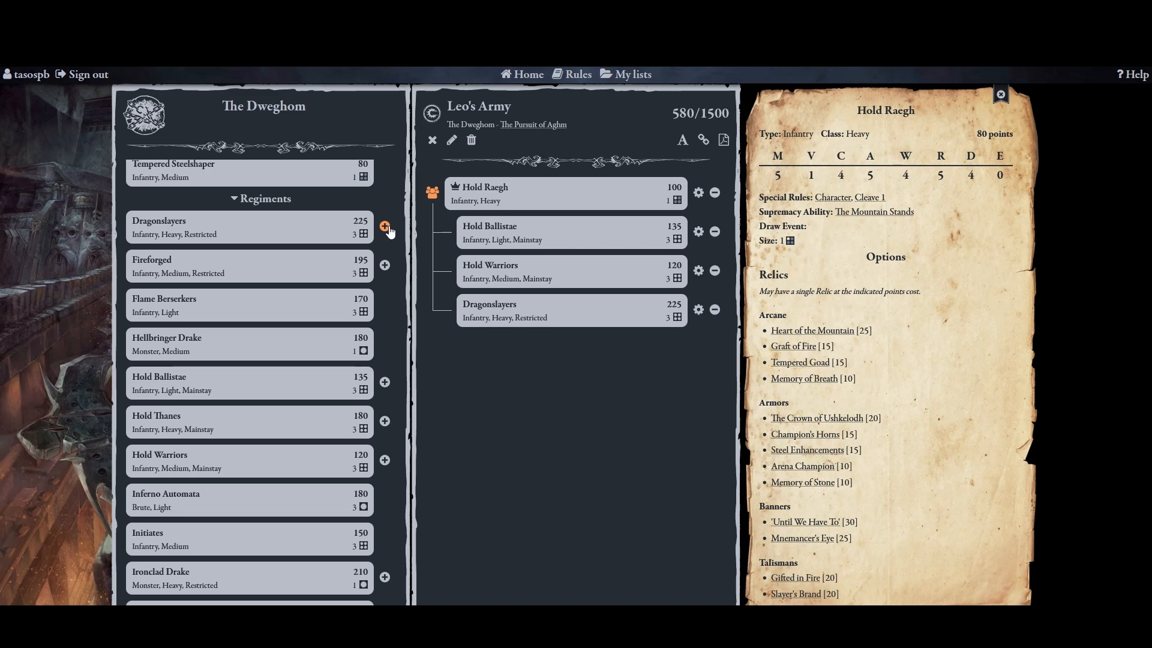
Step: Read the Mnemancer Apprentice rules in the Hold Ballistae options, including Fearless, Flurry and Cleave X
{"action": "left_click", "coordinate": [699, 233]}
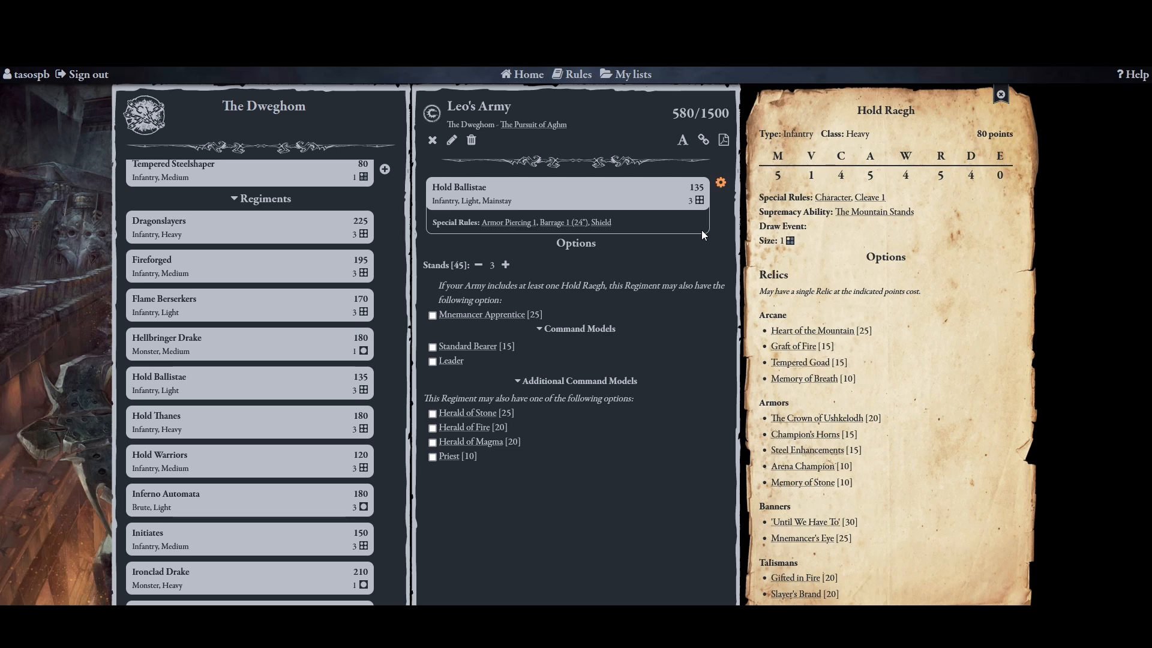
{"action": "left_click", "coordinate": [518, 316]}
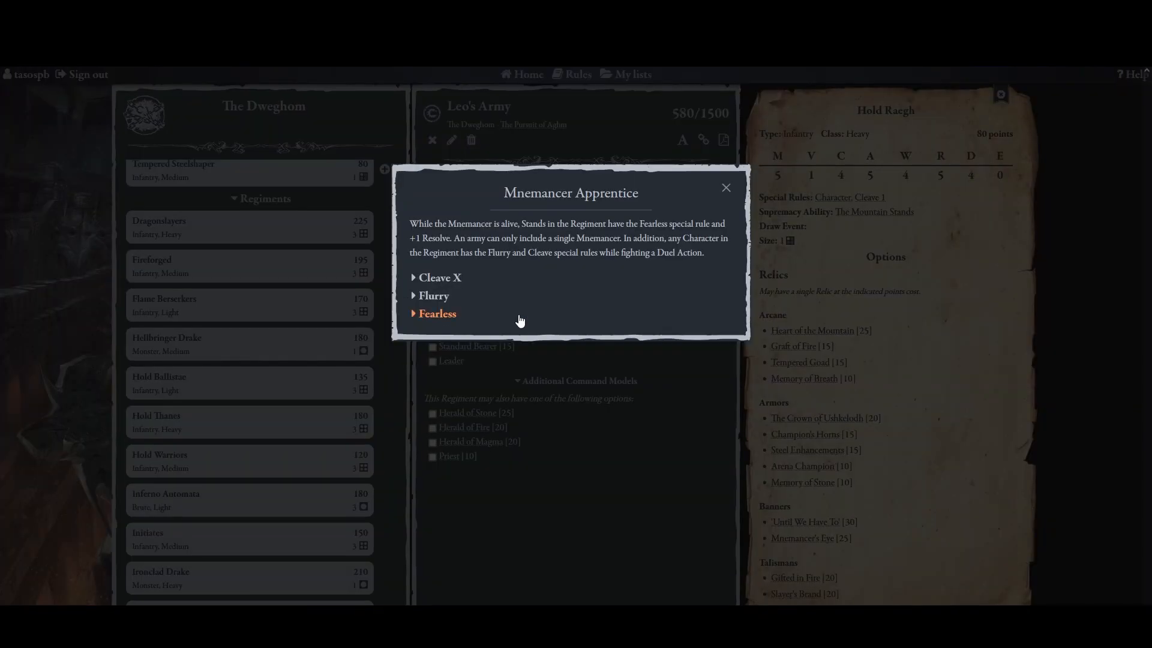
{"action": "left_click", "coordinate": [516, 320]}
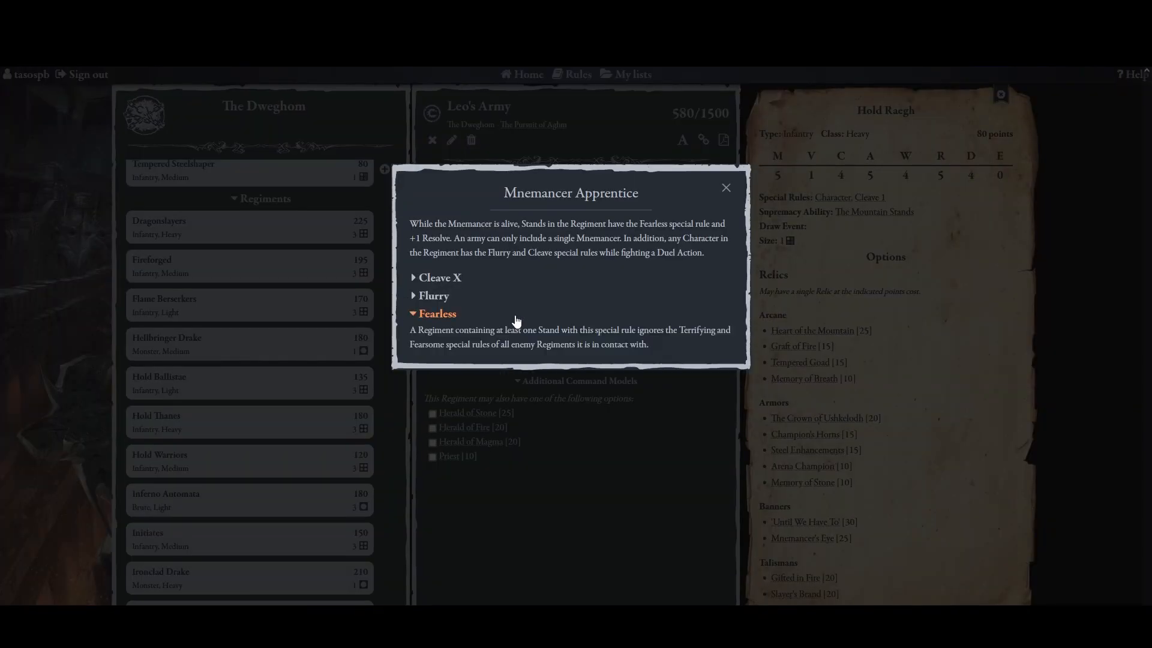
{"action": "left_click", "coordinate": [518, 299]}
{"action": "left_click", "coordinate": [527, 282]}
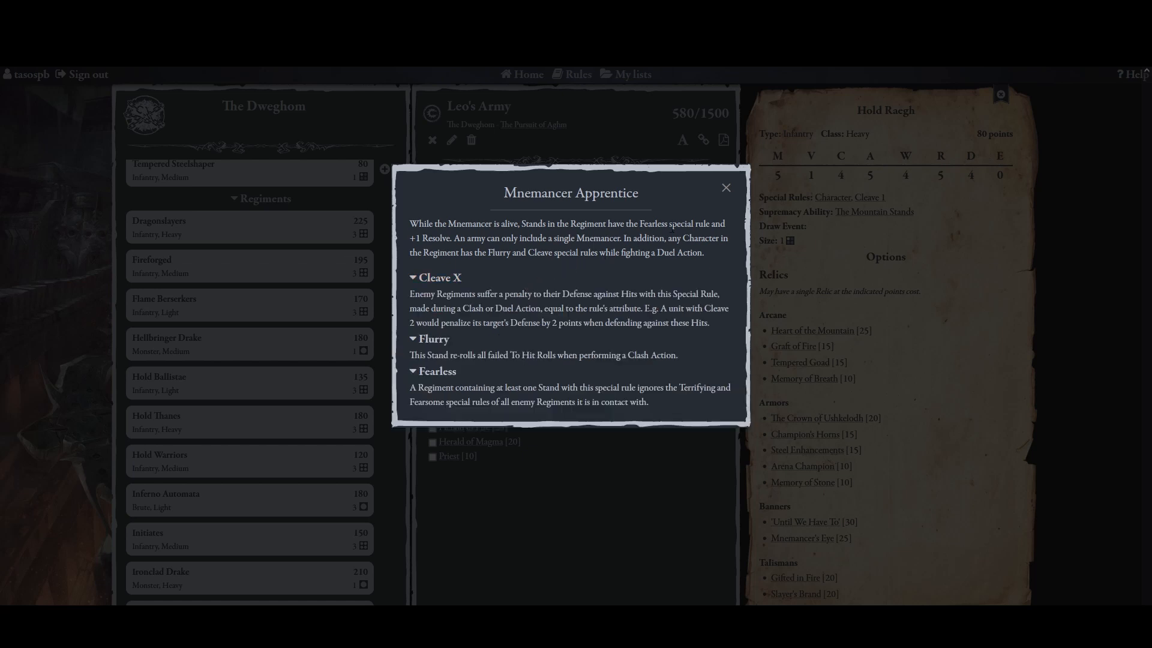
{"action": "left_click", "coordinate": [726, 188]}
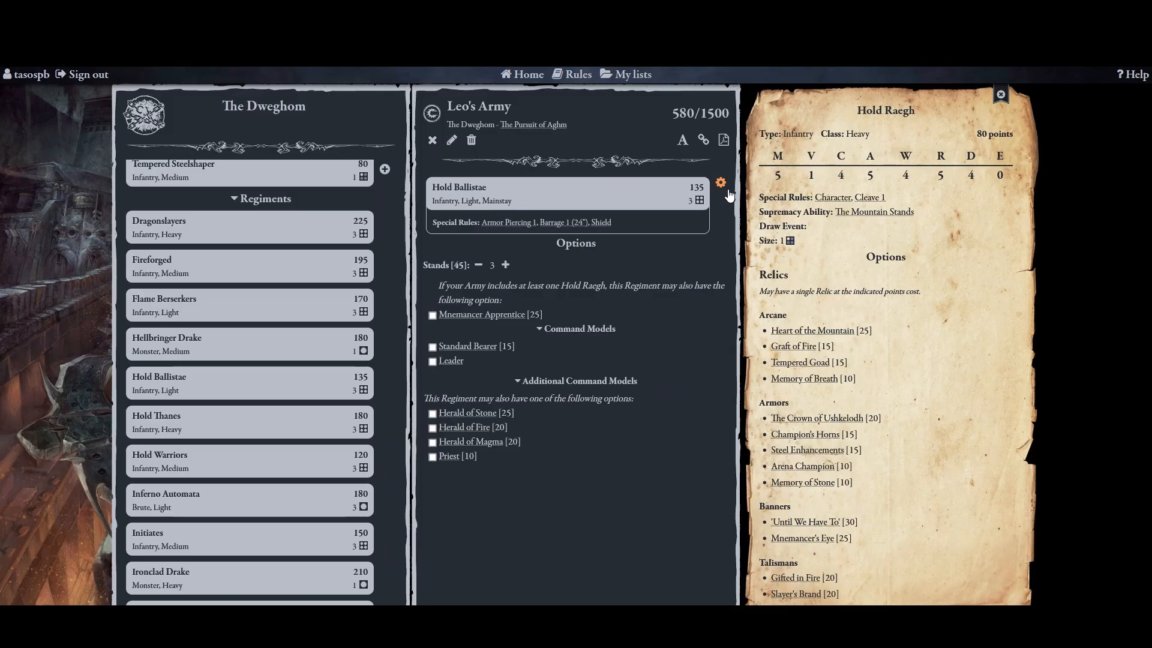
{"action": "left_click", "coordinate": [721, 183]}
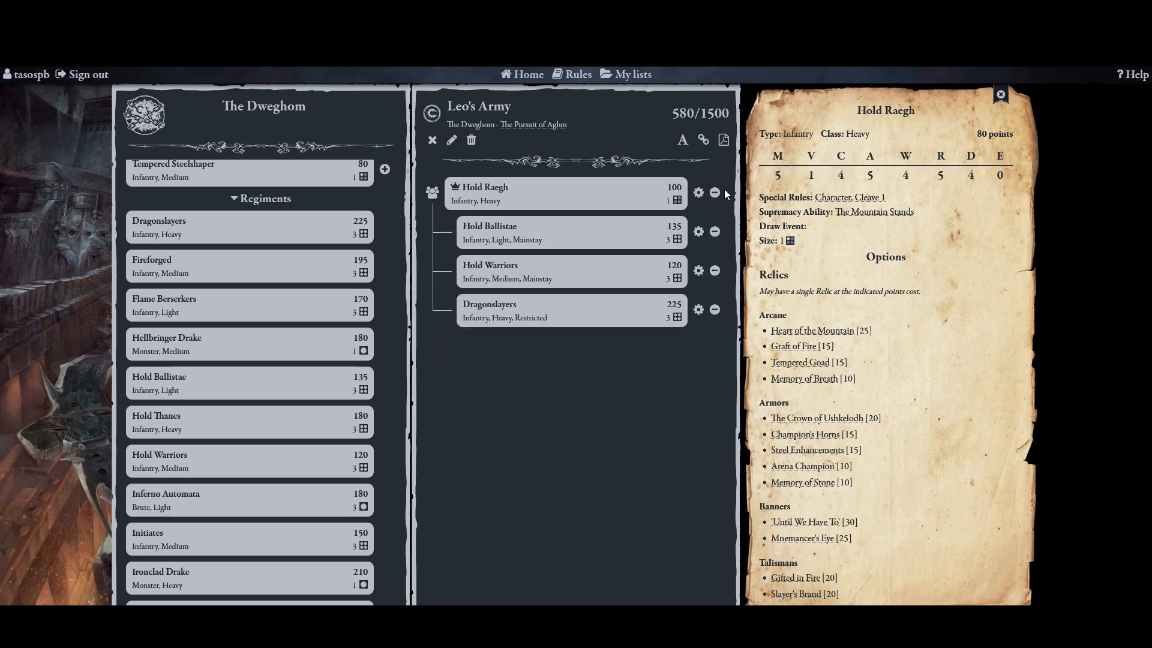
Step: Remove the Hold Ballistae from the warband and export the army list as a PDF with rules included
{"action": "left_click", "coordinate": [715, 232]}
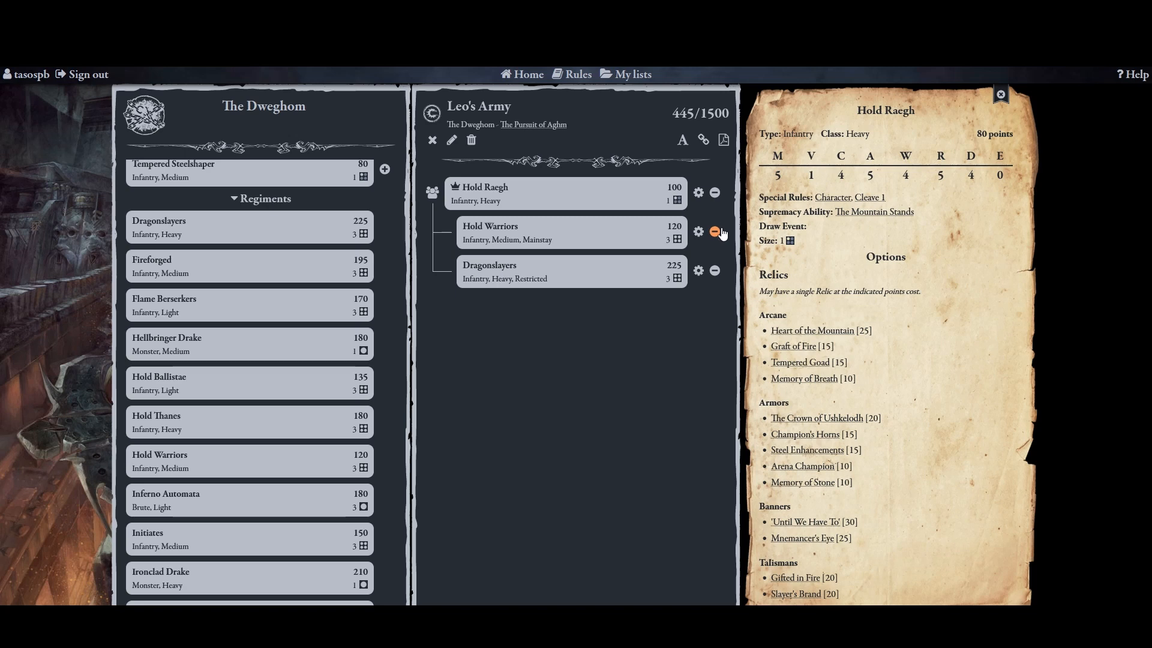
{"action": "left_click", "coordinate": [725, 141]}
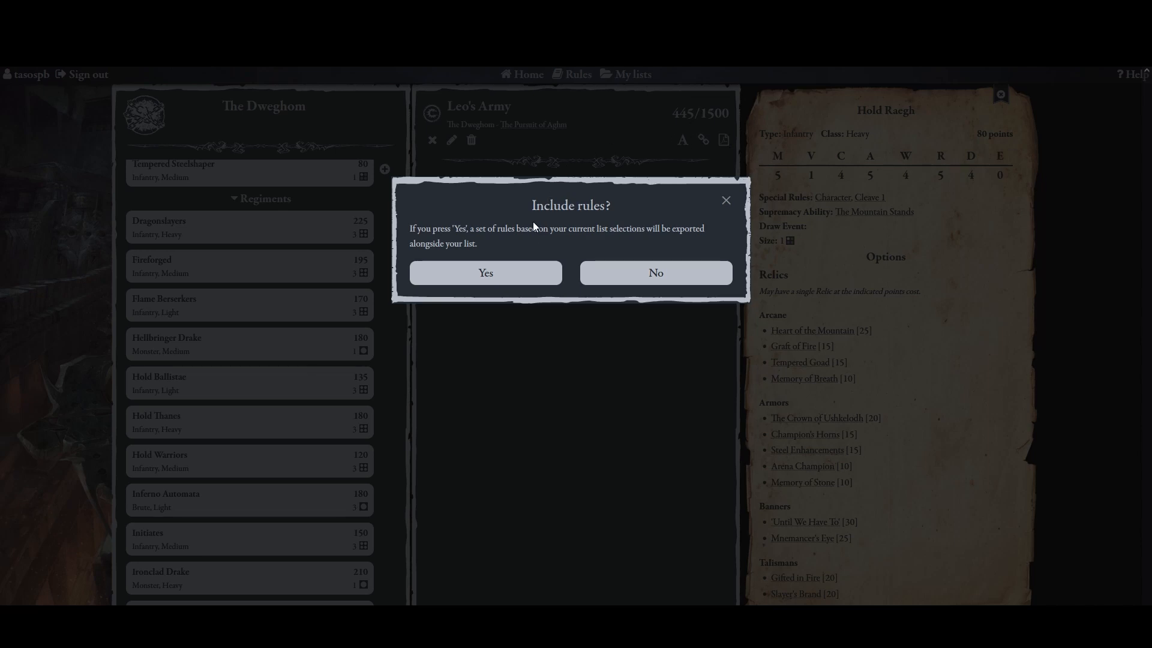
{"action": "left_click", "coordinate": [522, 271]}
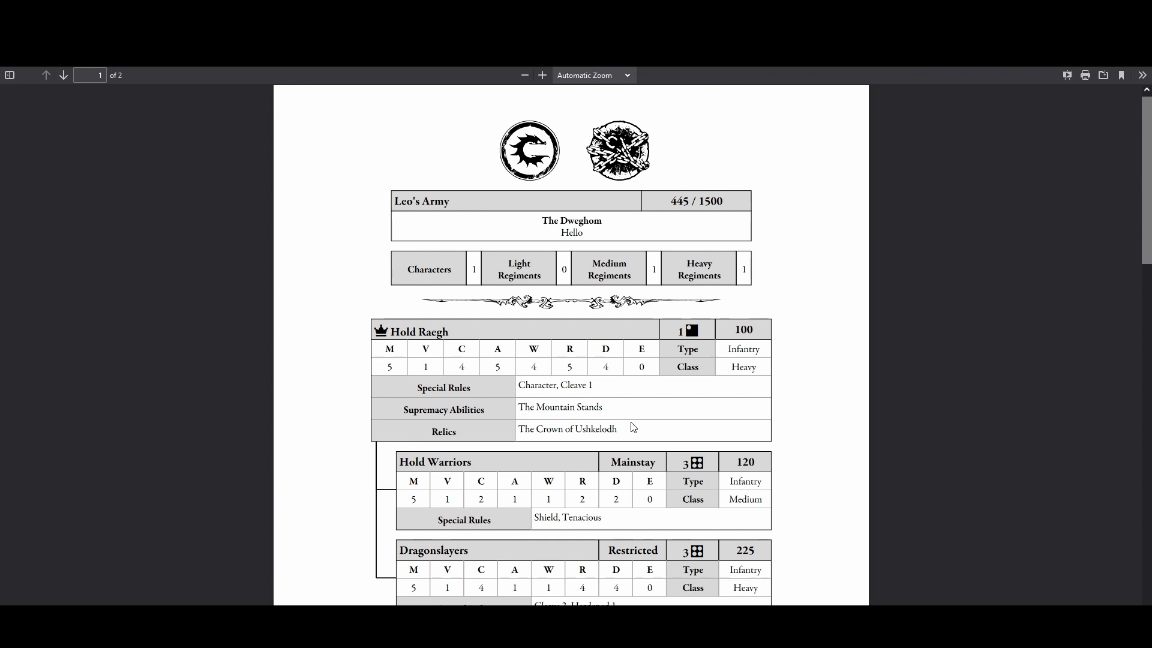
Step: Review the exported PDF's unit profiles and its Rules page, closing the document when done
{"action": "scroll", "coordinate": [633, 427], "scroll_direction": "down", "scroll_amount": 2}
{"action": "scroll", "coordinate": [633, 428], "scroll_direction": "down", "scroll_amount": 8}
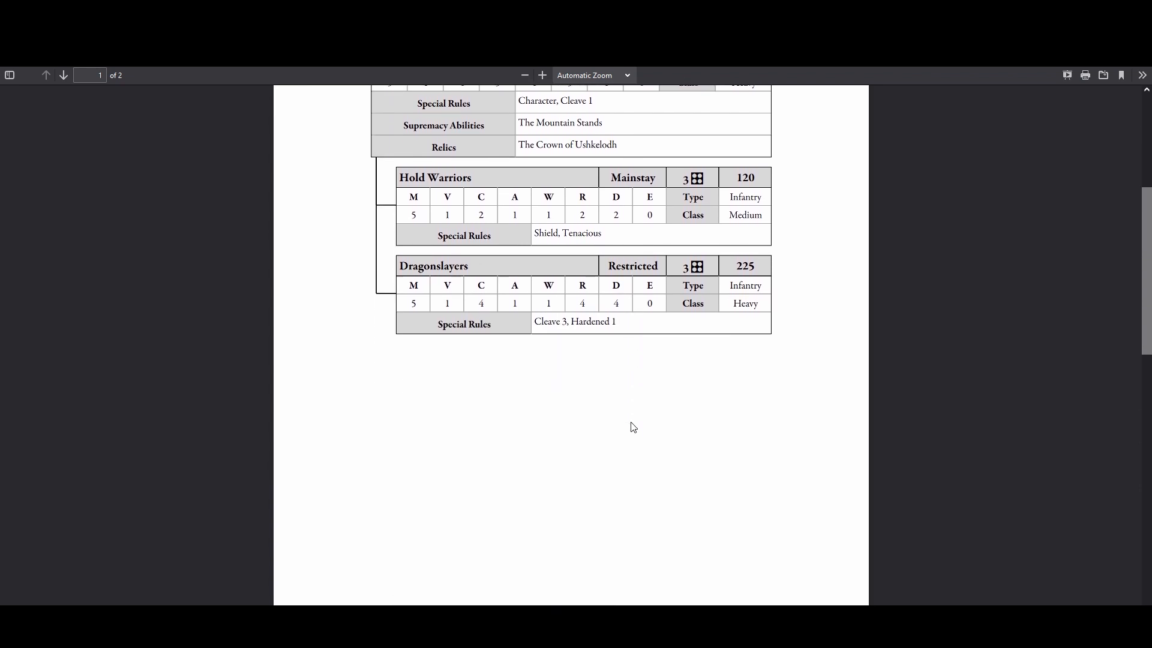
{"action": "scroll", "coordinate": [634, 427], "scroll_direction": "down", "scroll_amount": 6}
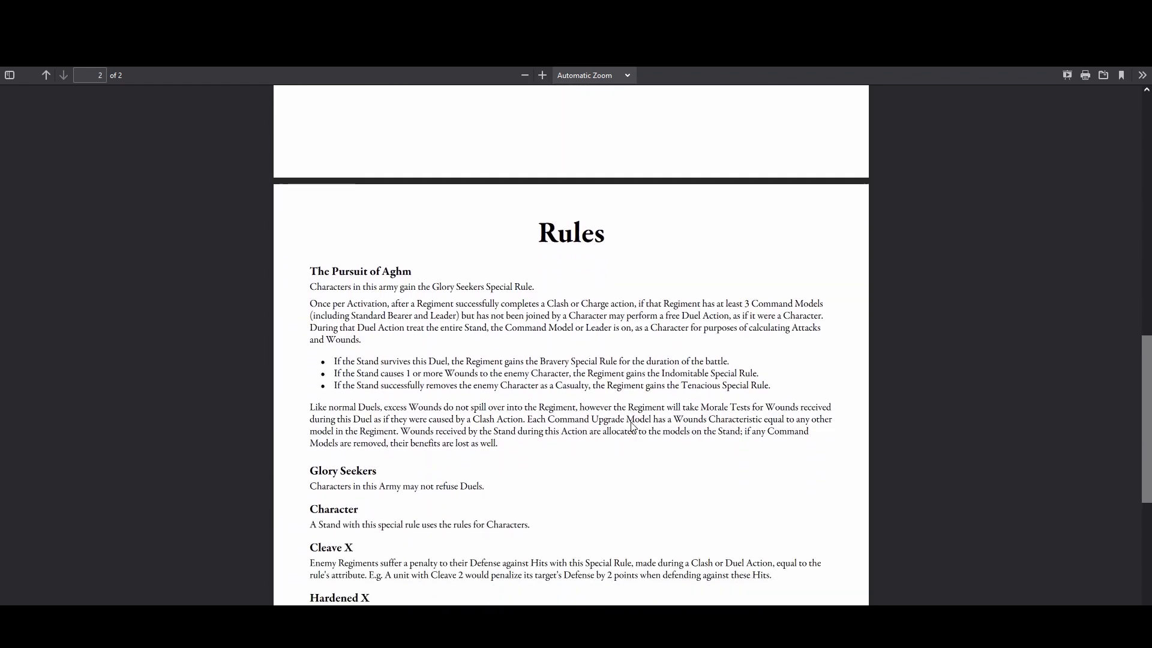
{"action": "scroll", "coordinate": [634, 427], "scroll_direction": "down", "scroll_amount": 3}
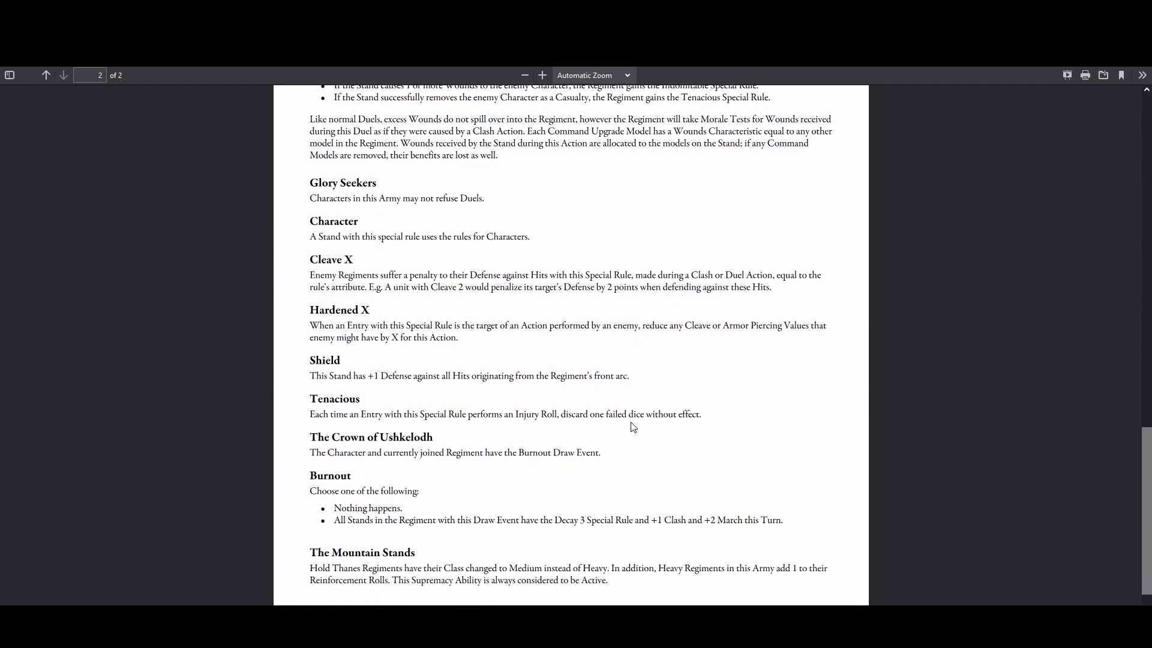
{"action": "key", "text": "ctrl+w"}
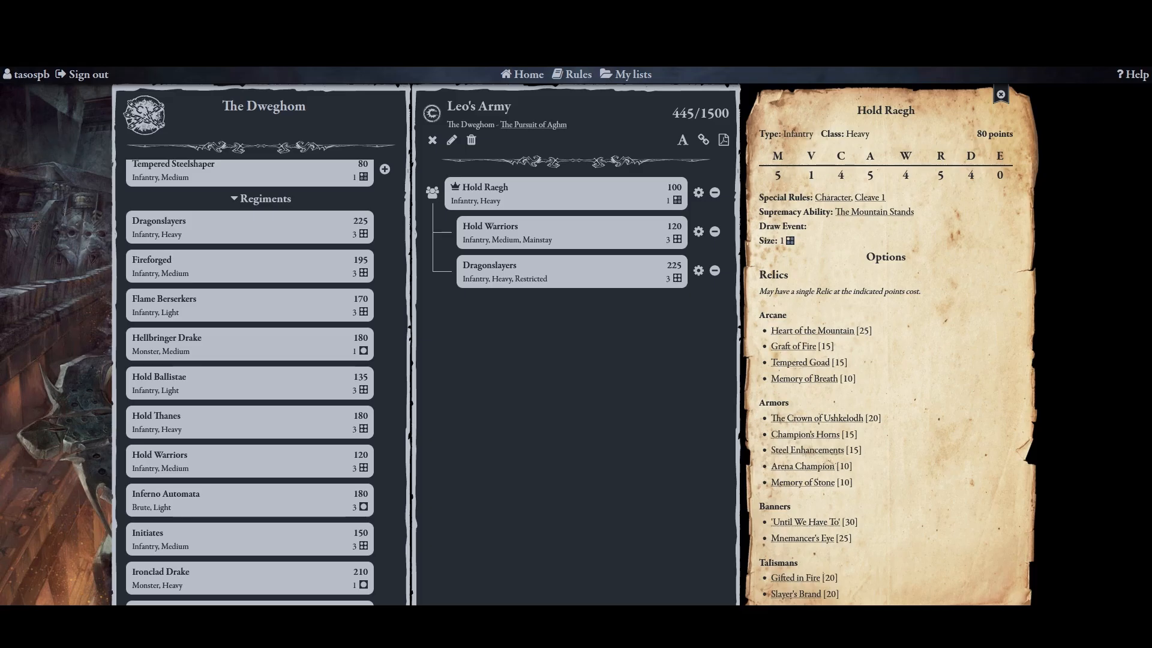
Step: View the saved army lists and return to the home page
{"action": "left_click", "coordinate": [641, 80]}
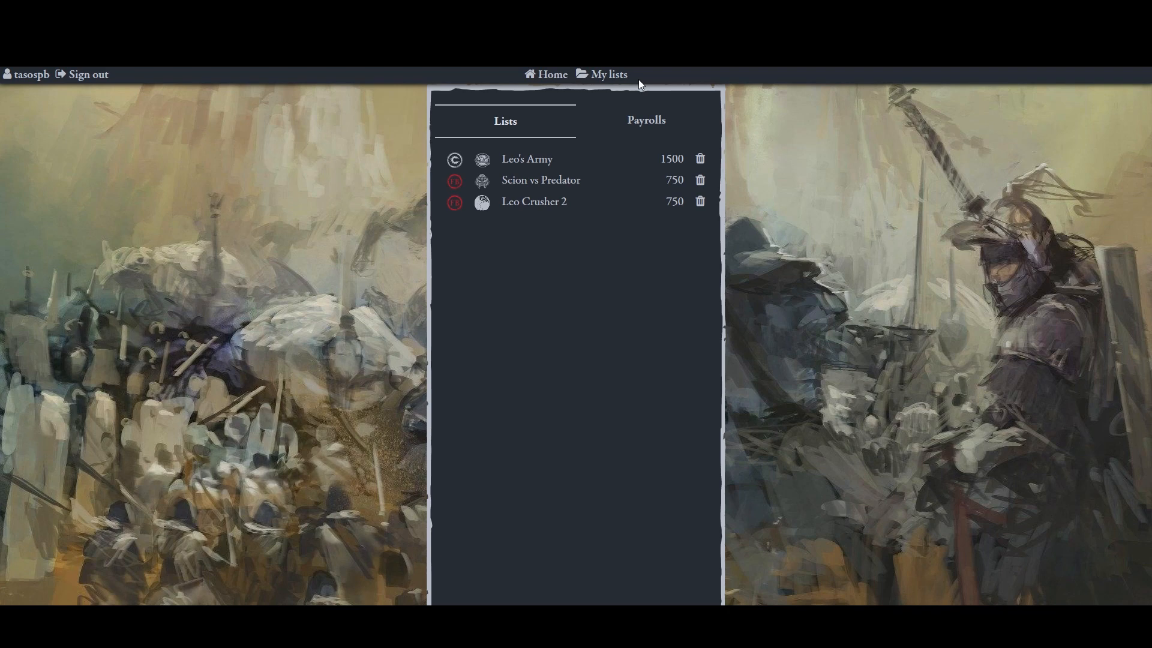
{"action": "left_click", "coordinate": [556, 75]}
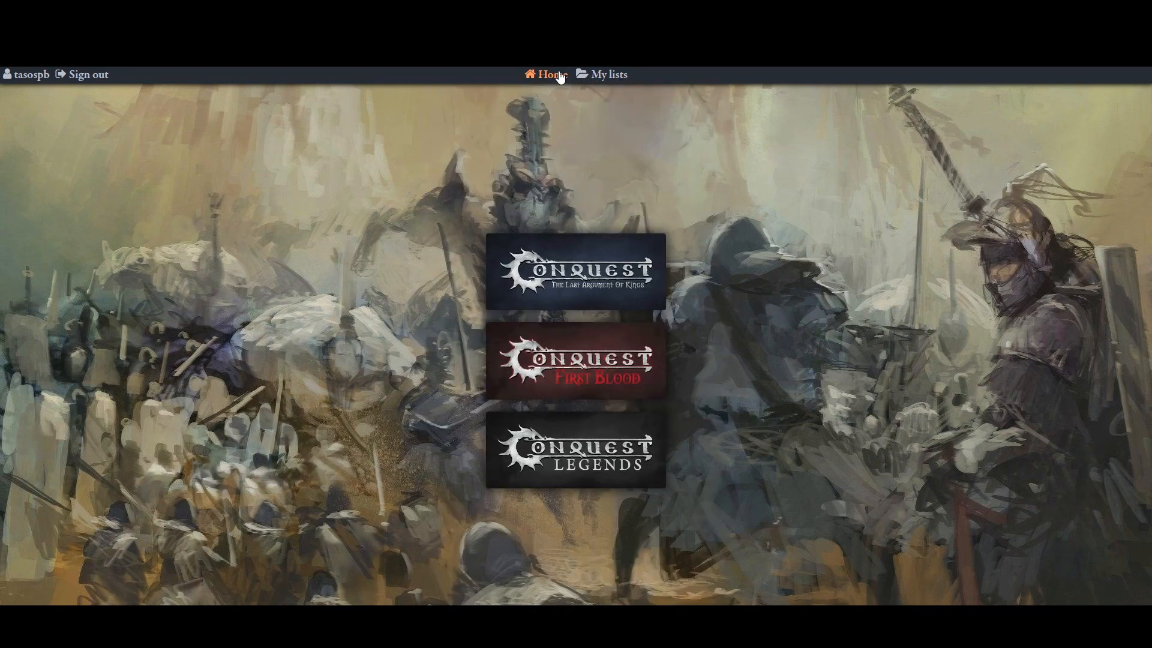